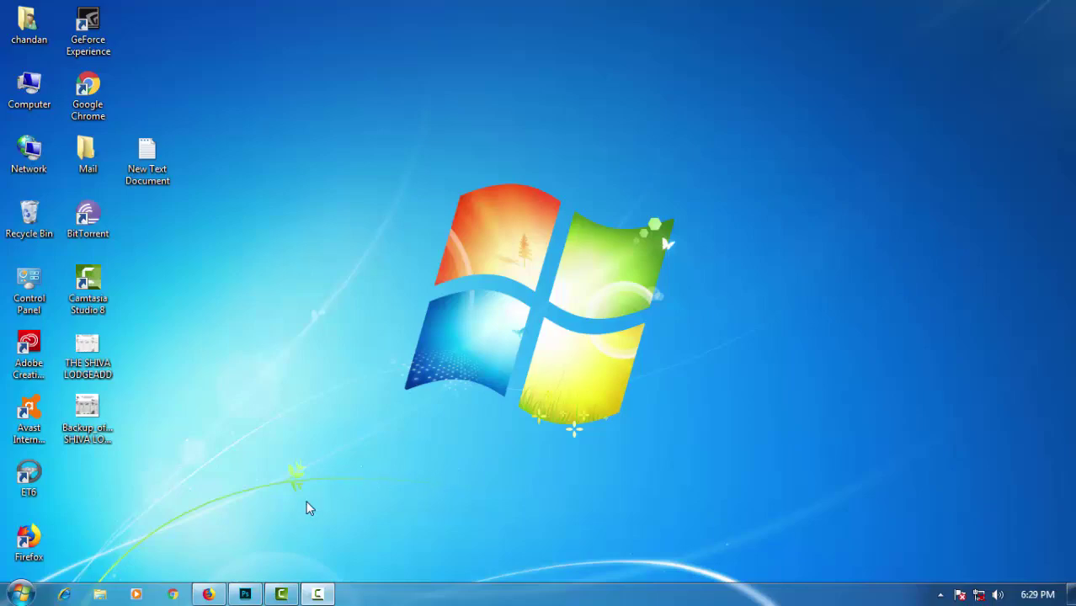
Open the recent portrait JPG and convert its locked Background into editable Layer 0.
{"action": "left_click", "coordinate": [251, 595]}
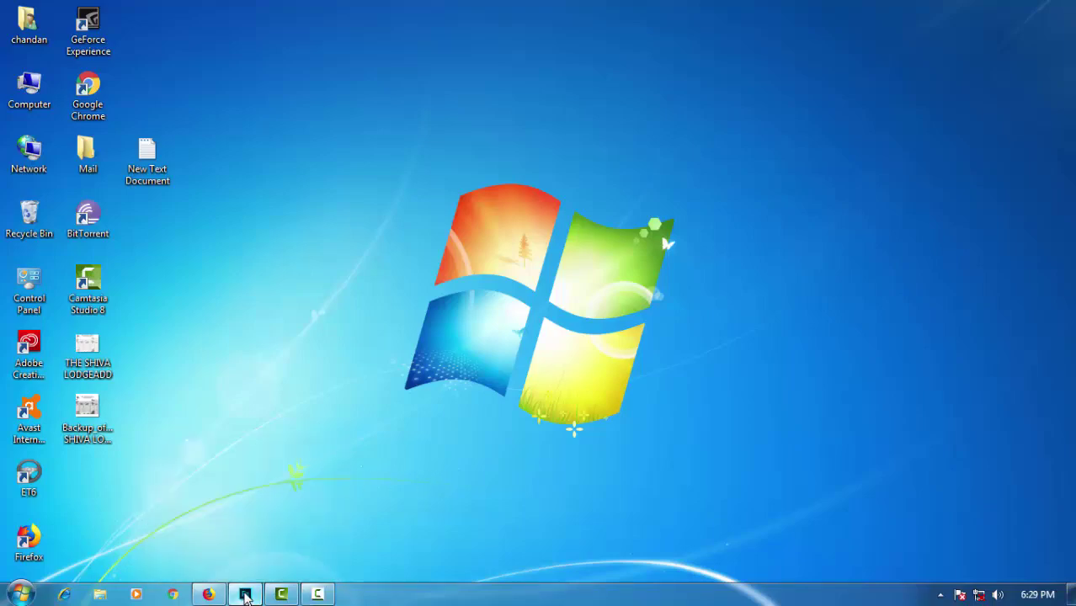
{"action": "left_click", "coordinate": [301, 221]}
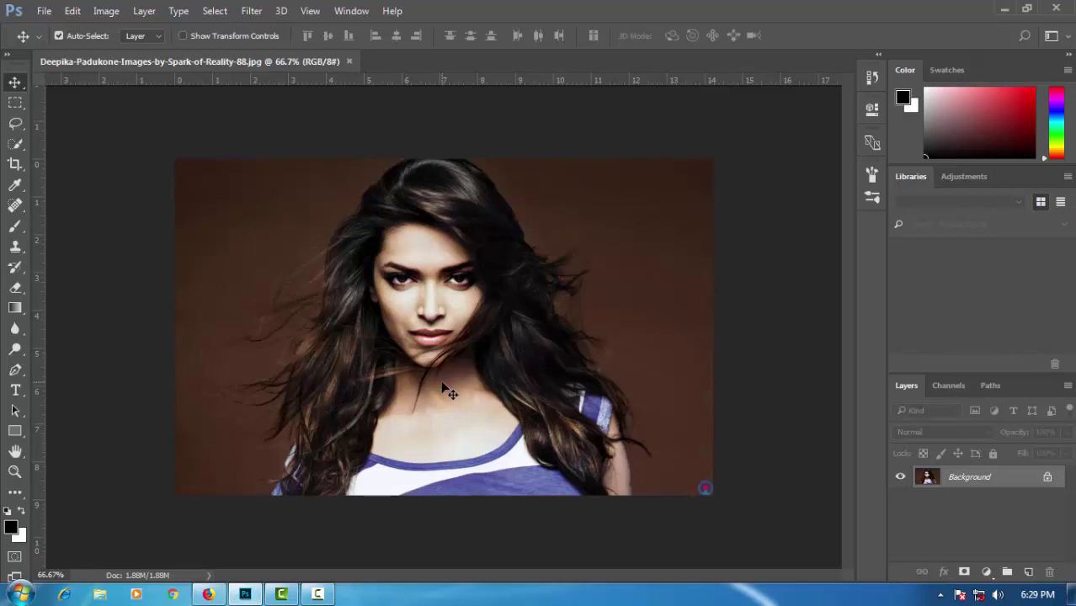
{"action": "double_click", "coordinate": [980, 482]}
{"action": "left_click", "coordinate": [676, 189]}
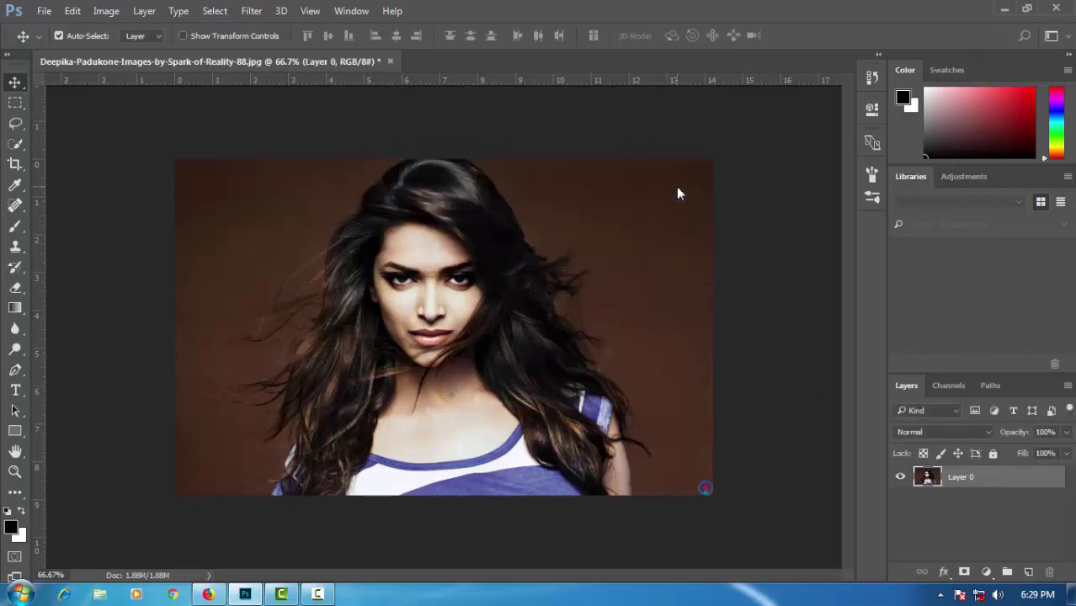
{"action": "left_click", "coordinate": [109, 13]}
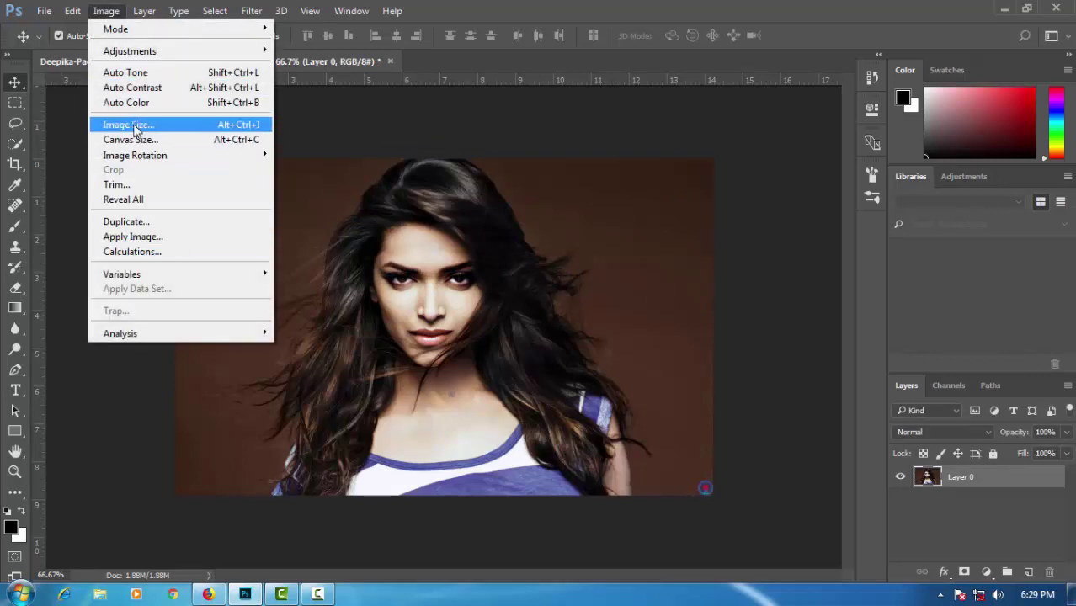
Set the image resolution to 150 pixels/inch in Image Size, enlarging it to 2133 × 1333 px.
{"action": "left_click", "coordinate": [131, 126]}
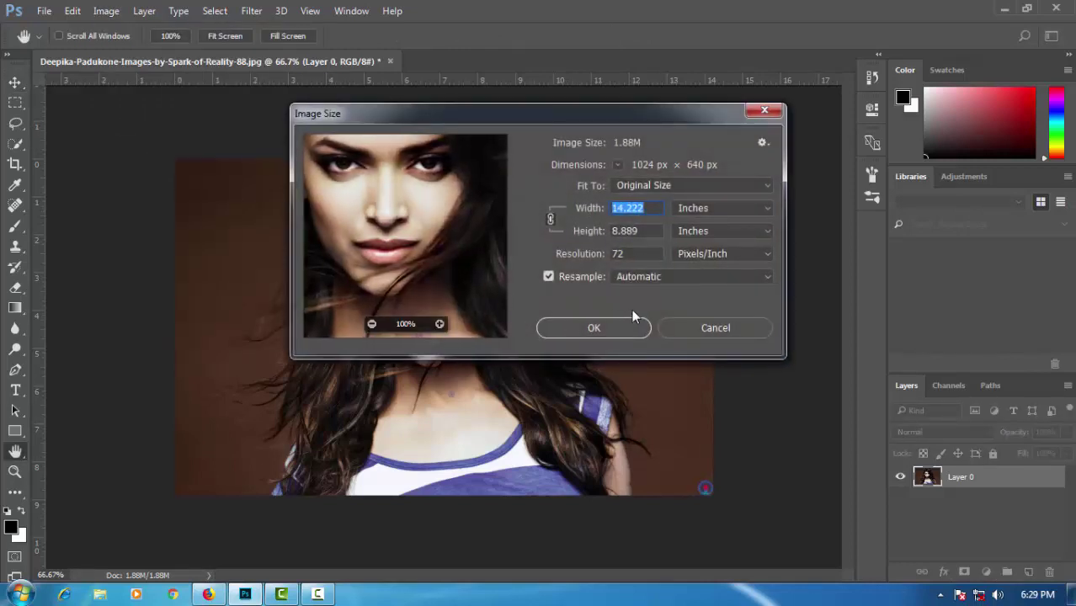
{"action": "left_click", "coordinate": [600, 253]}
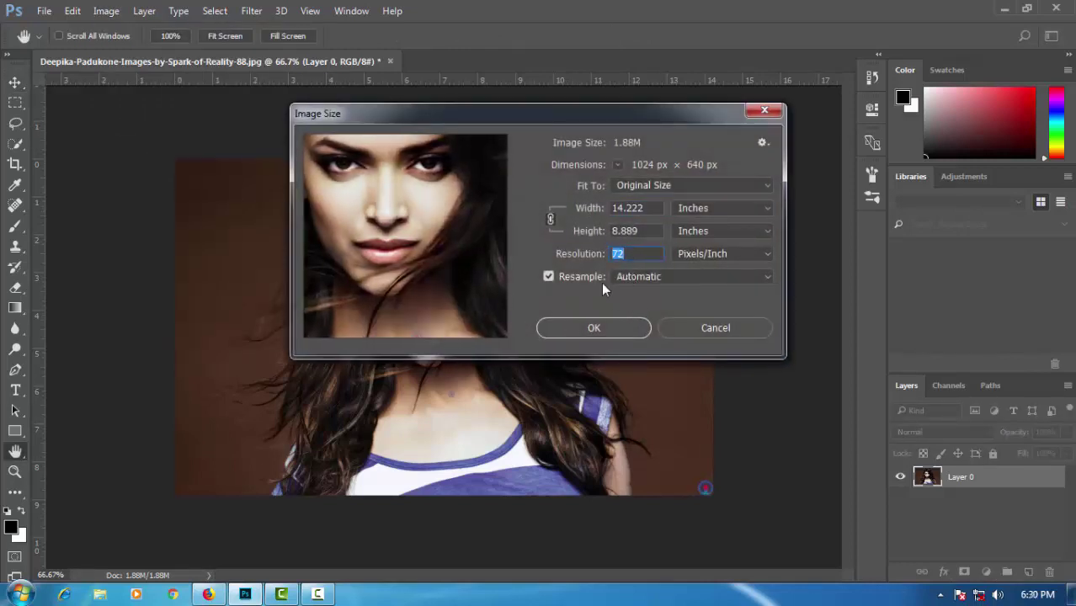
{"action": "type", "text": "1"}
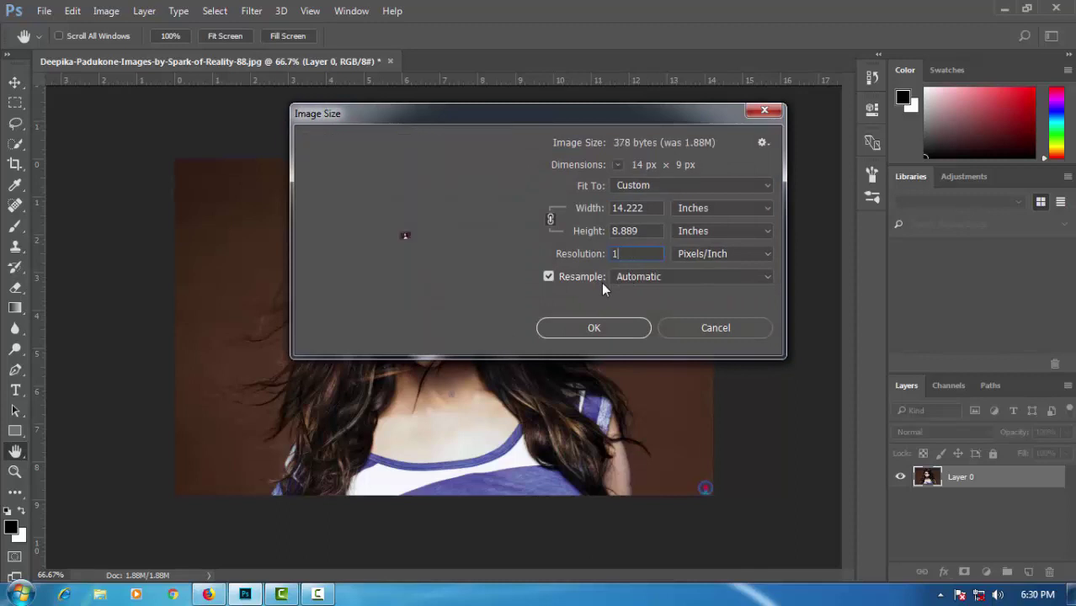
{"action": "type", "text": "50"}
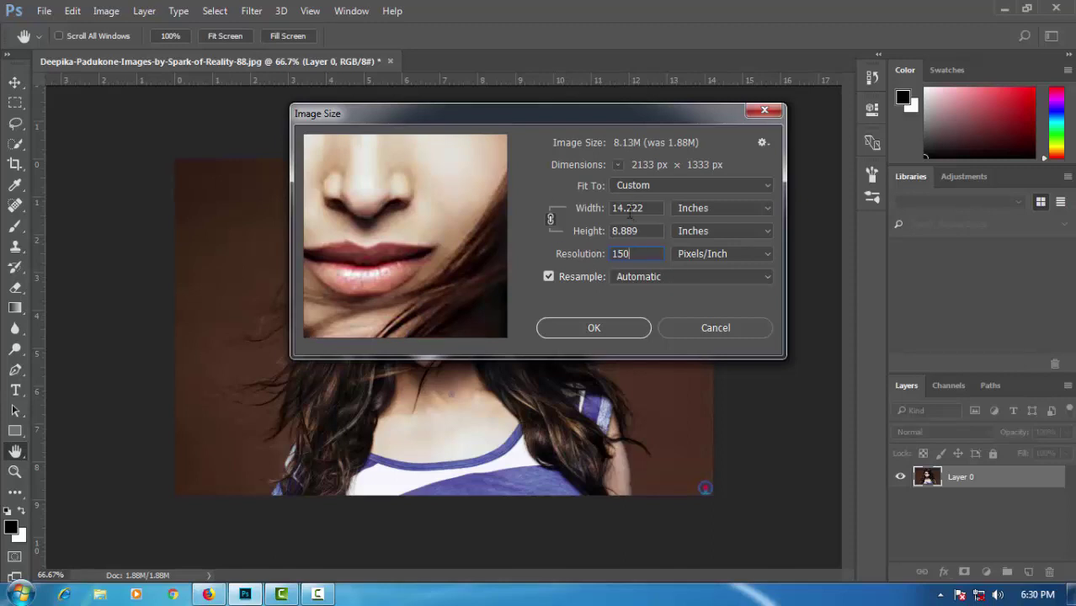
{"action": "left_click", "coordinate": [610, 329]}
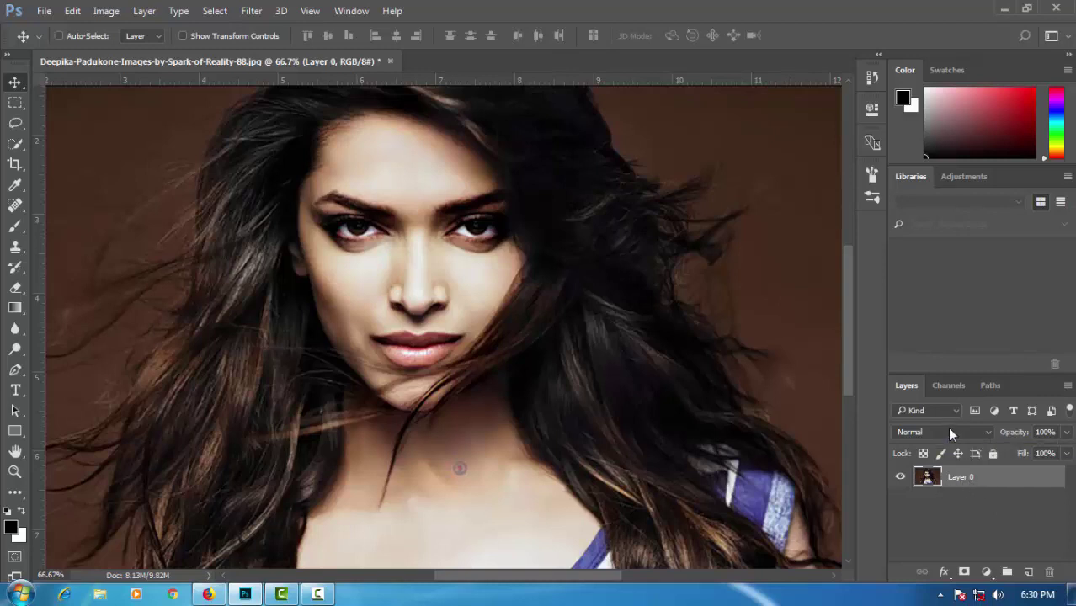
Duplicate Layer 0 and add a Hue/Saturation adjustment layer with Saturation -100.
{"action": "key", "text": "ctrl+j"}
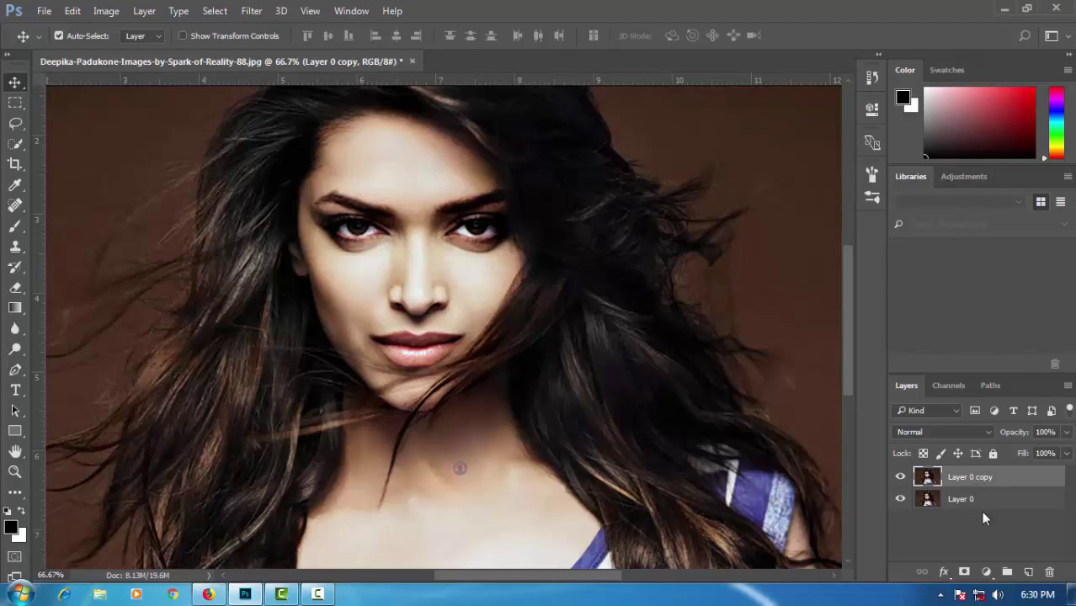
{"action": "left_click", "coordinate": [986, 573]}
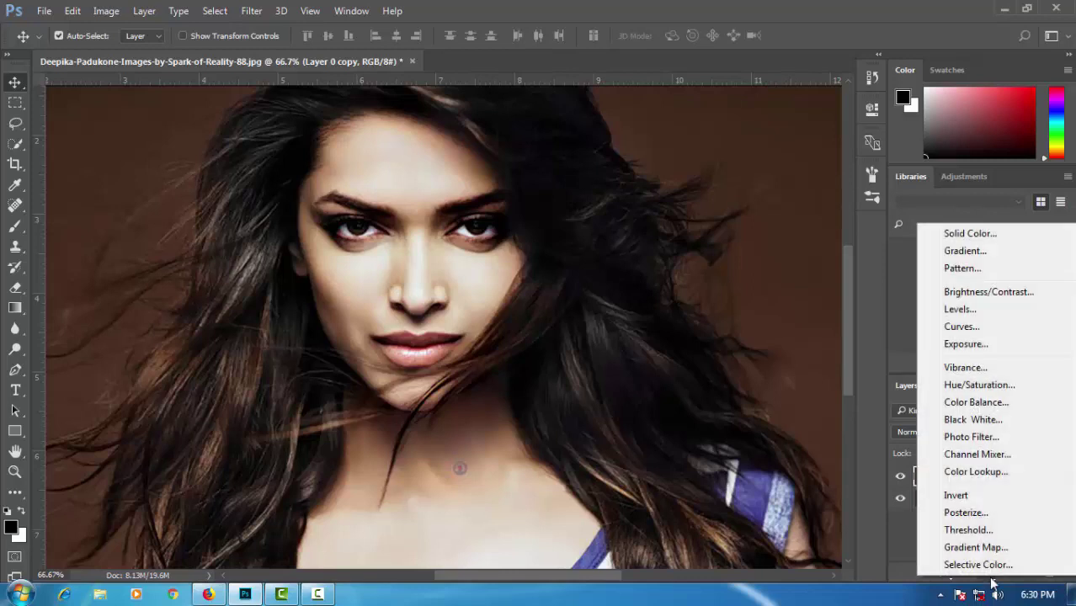
{"action": "left_click", "coordinate": [976, 387]}
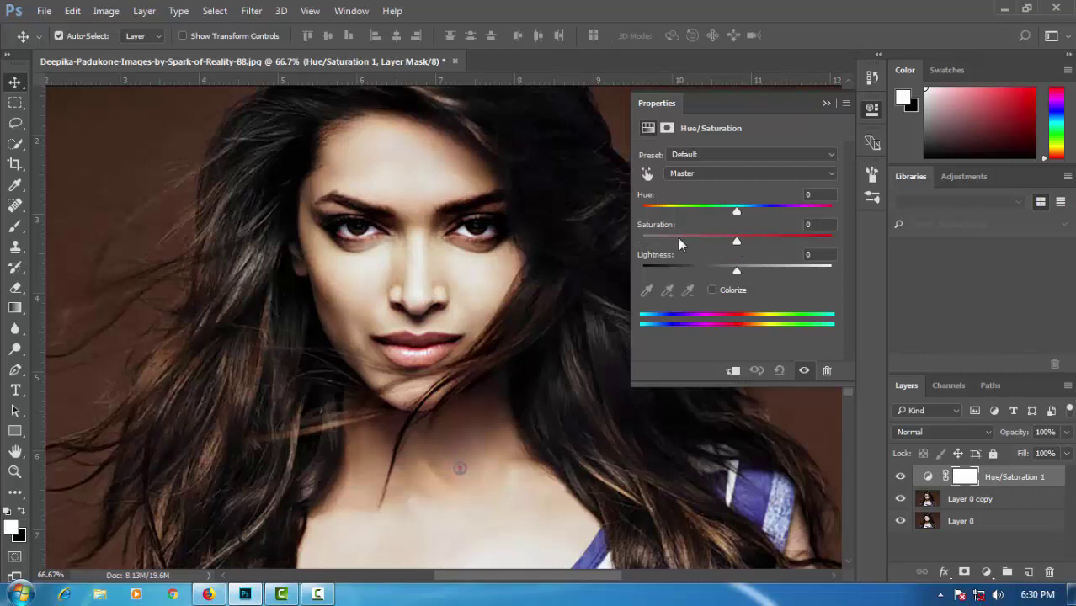
{"action": "left_click_drag", "start_coordinate": [738, 245], "coordinate": [632, 244]}
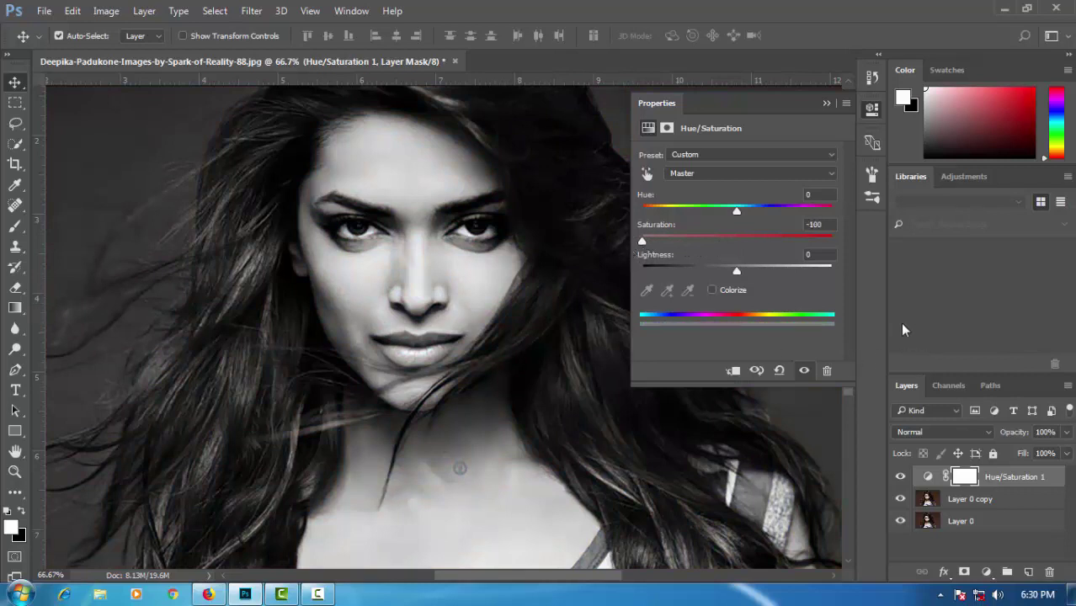
{"action": "left_click", "coordinate": [872, 108]}
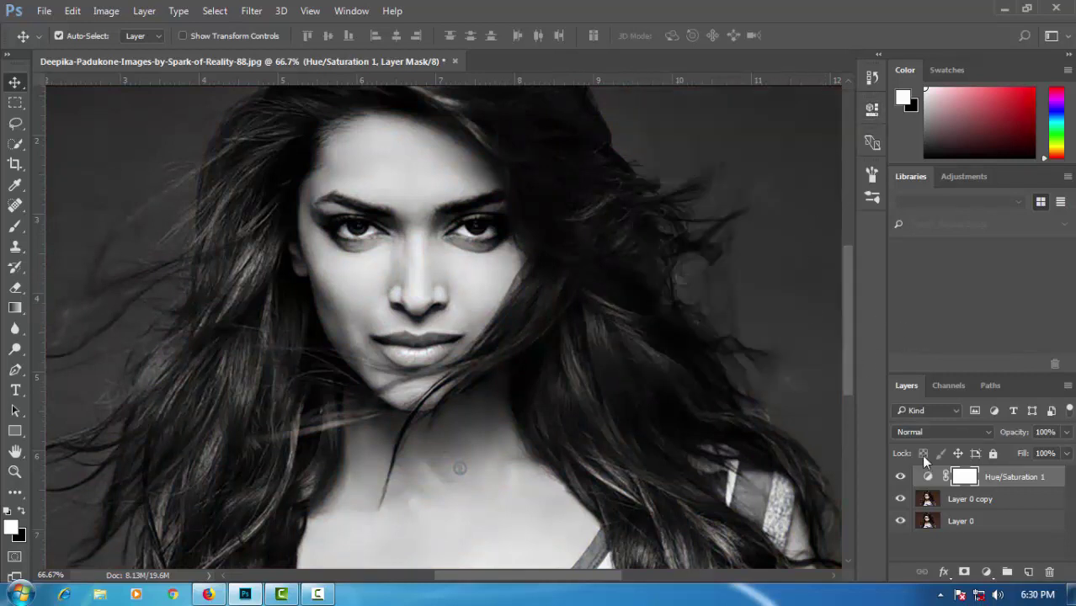
Set Layer 0 copy to the Color Dodge blend mode and invert its colours.
{"action": "left_click", "coordinate": [971, 502]}
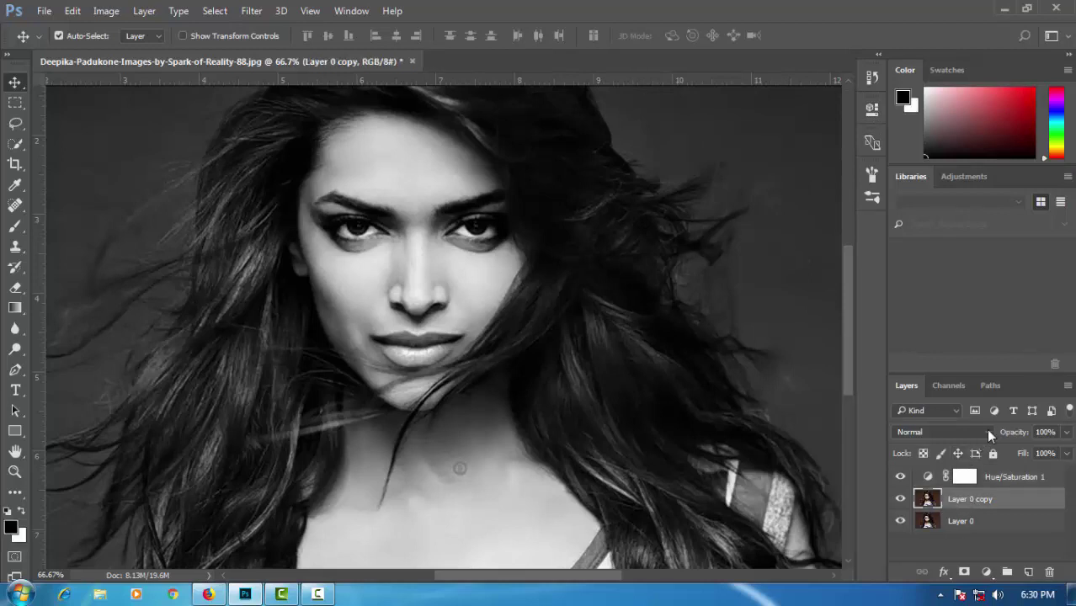
{"action": "left_click", "coordinate": [986, 431]}
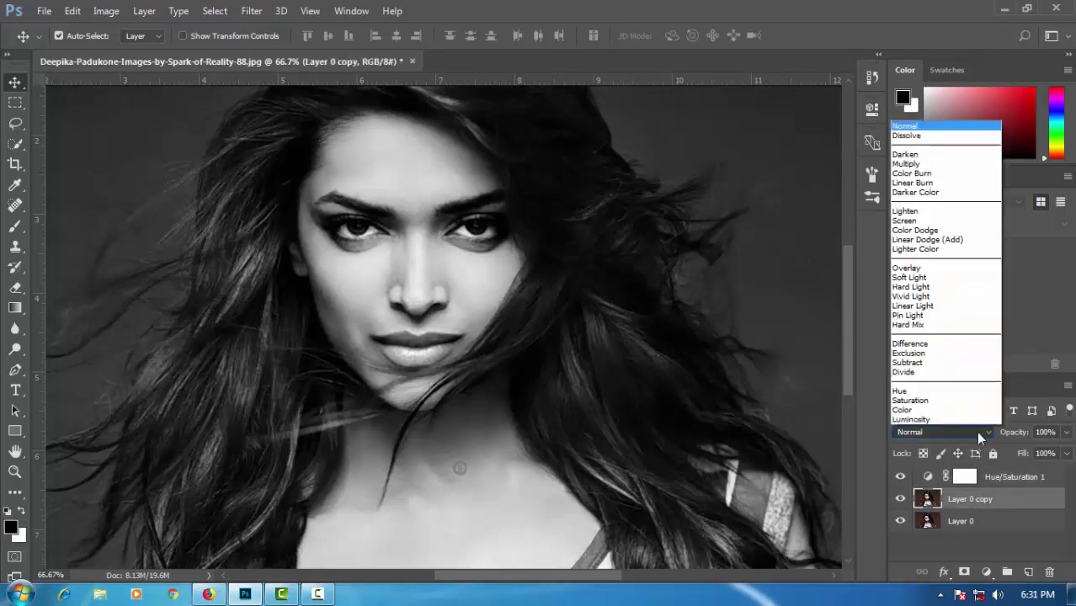
{"action": "left_click", "coordinate": [936, 231]}
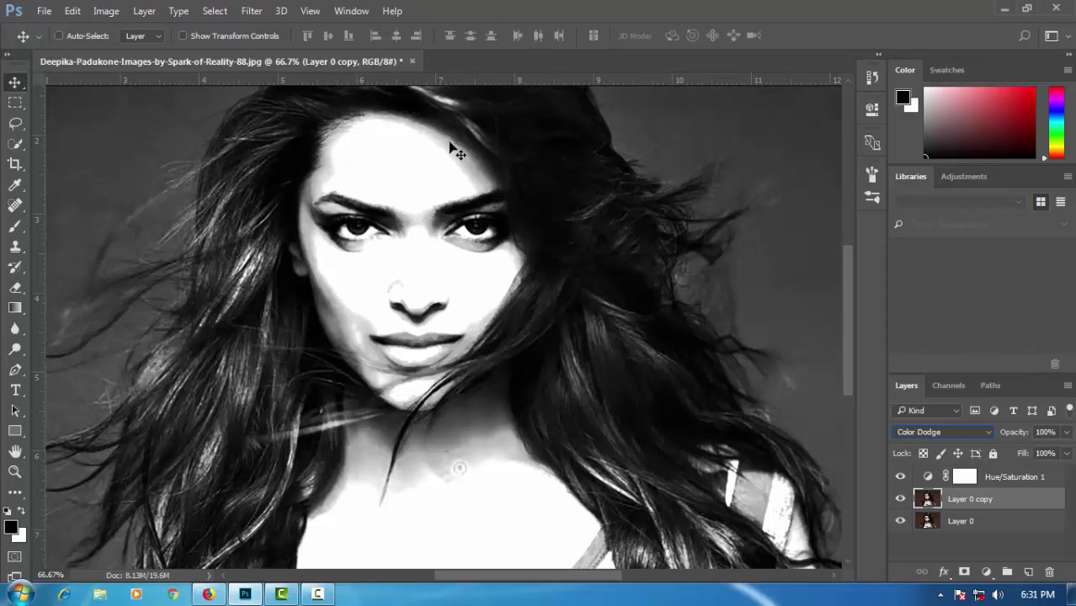
{"action": "key", "text": "ctrl+i"}
{"action": "key", "text": "ctrl"}
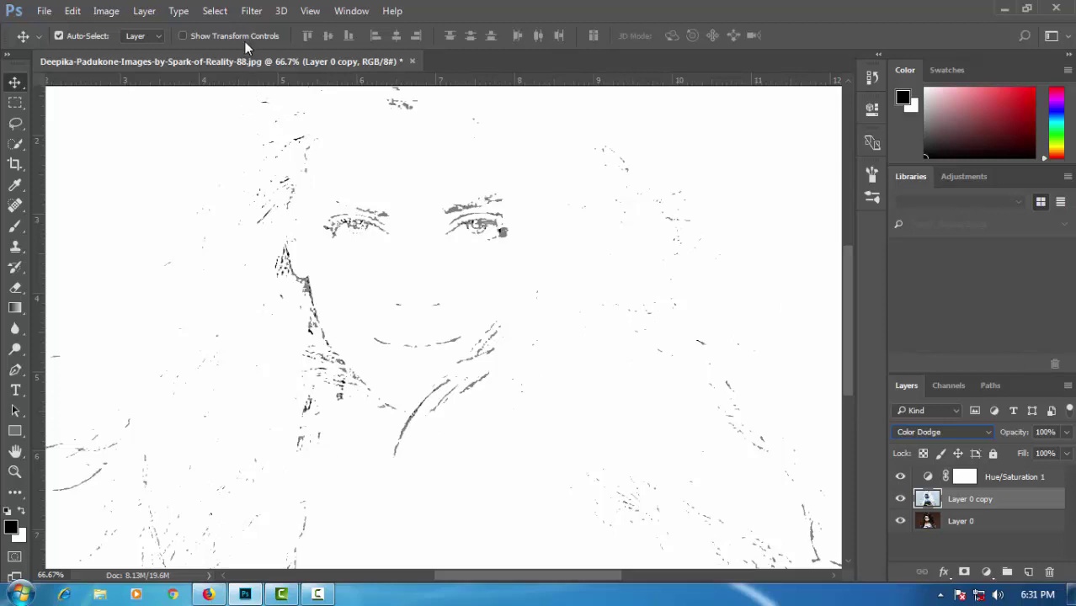
Apply a Gaussian Blur of 29 pixels to Layer 0 copy.
{"action": "left_click", "coordinate": [251, 11]}
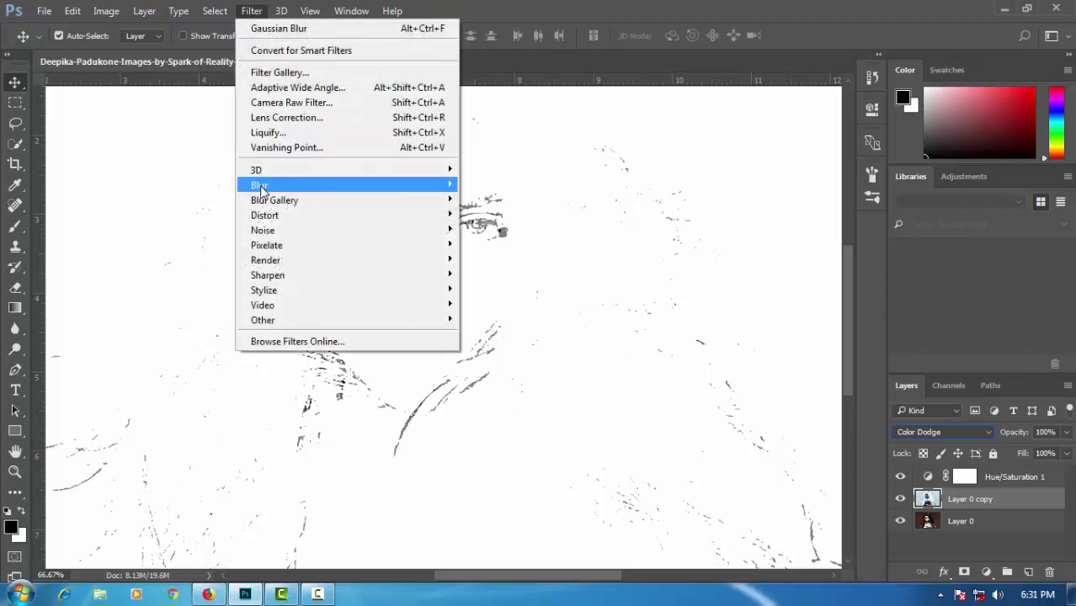
{"action": "mouse_move", "coordinate": [259, 185]}
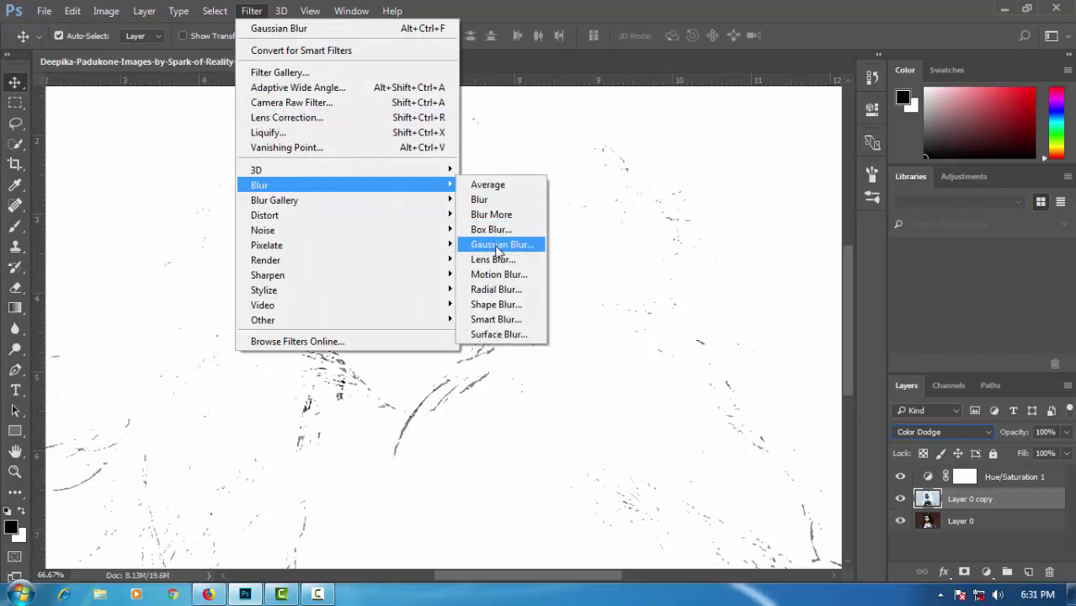
{"action": "left_click", "coordinate": [497, 245]}
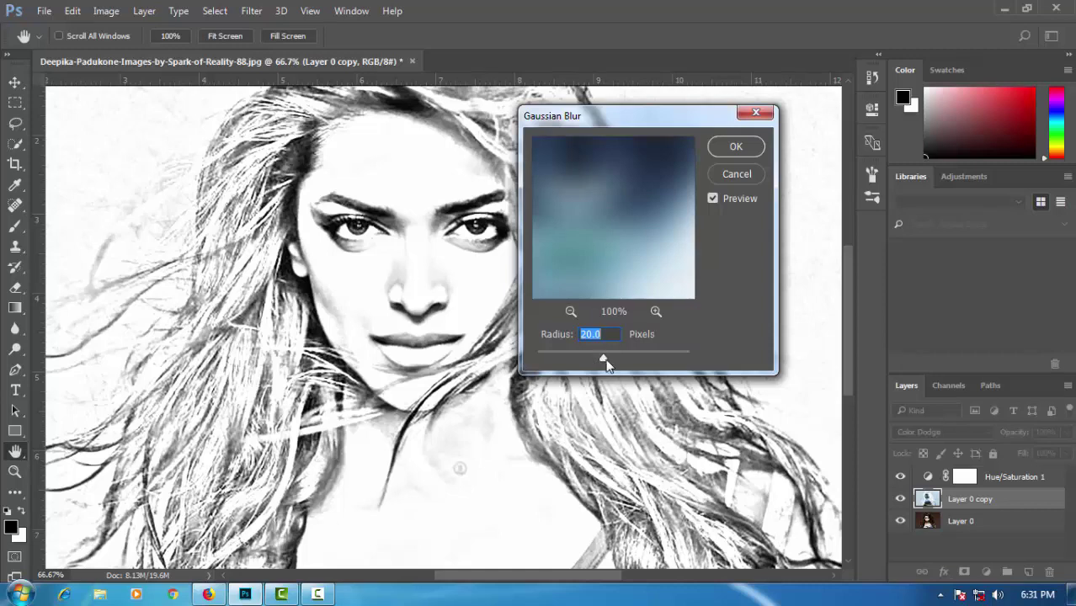
{"action": "left_click_drag", "start_coordinate": [603, 359], "coordinate": [543, 366]}
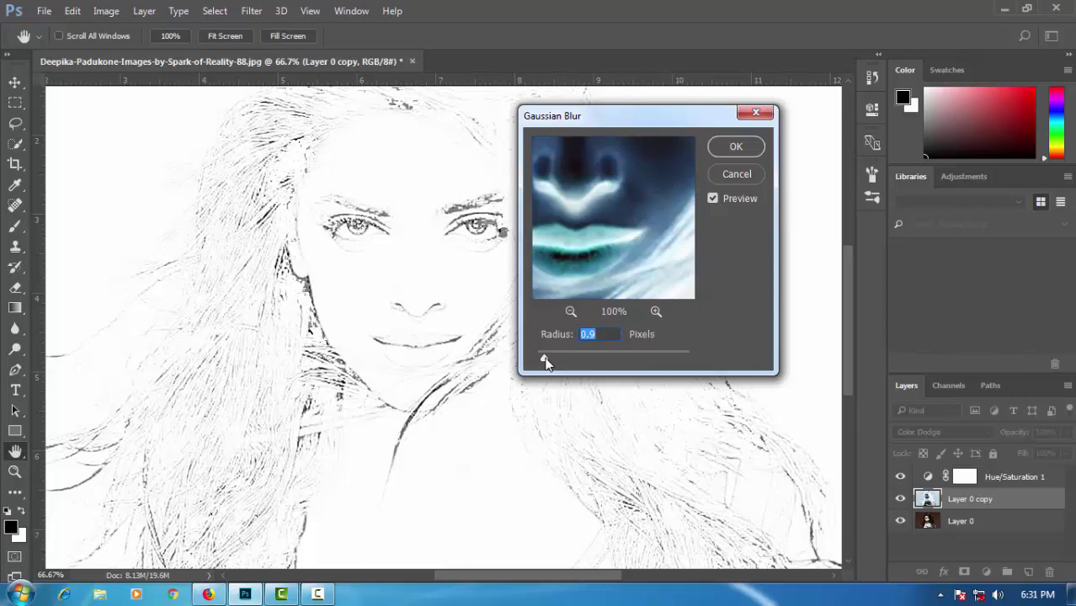
{"action": "left_click_drag", "start_coordinate": [545, 362], "coordinate": [552, 362]}
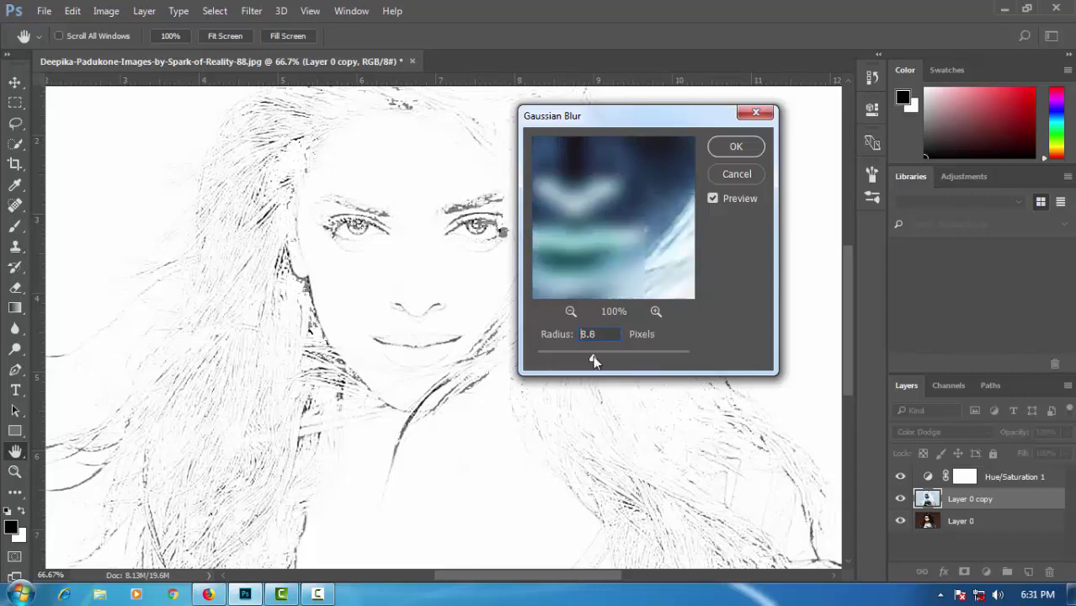
{"action": "left_click_drag", "start_coordinate": [590, 358], "coordinate": [604, 356]}
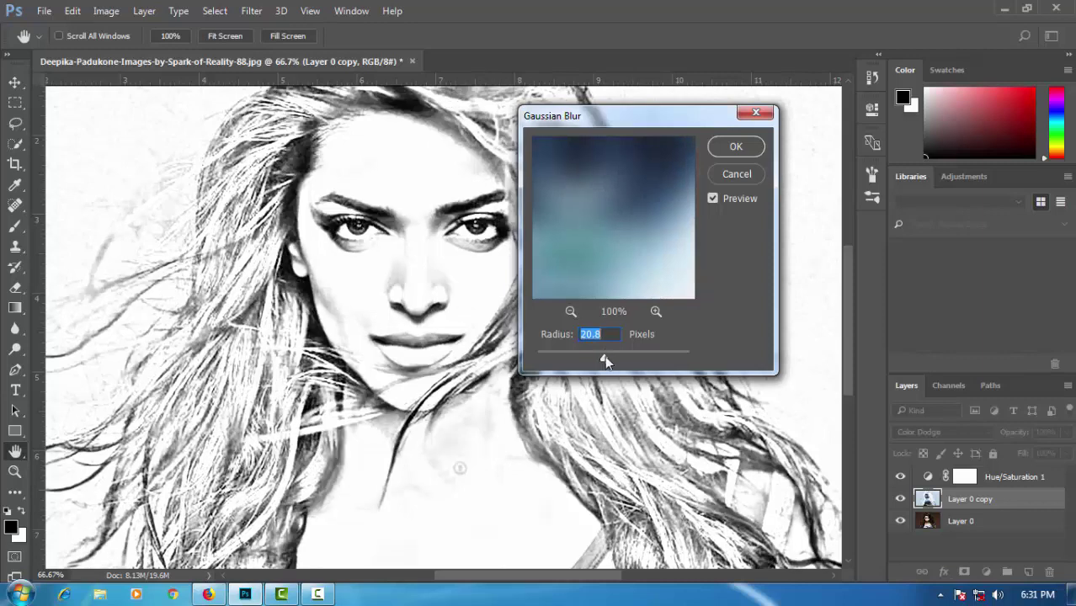
{"action": "type", "text": "2"}
{"action": "type", "text": "0"}
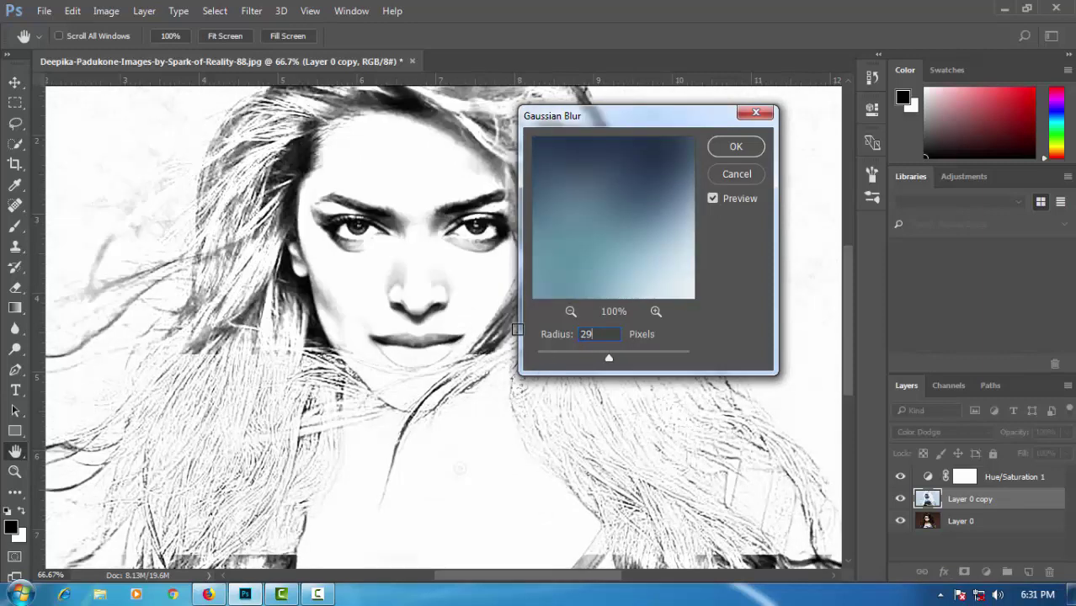
{"action": "key", "text": "BackSpace"}
{"action": "key", "text": "Return"}
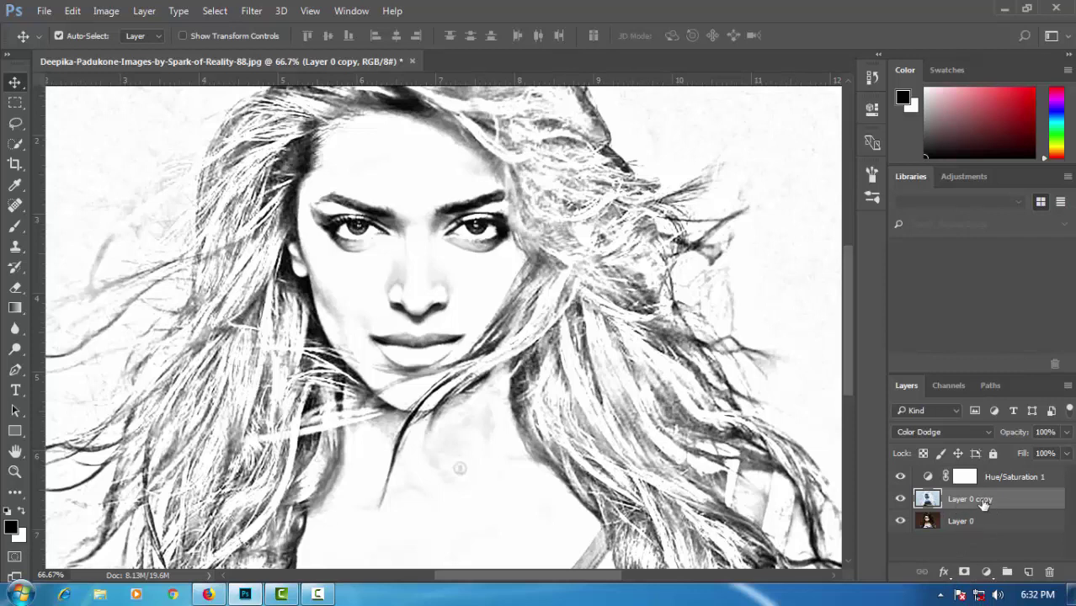
Add a Levels adjustment layer with the black input at 67, then zoom out to 50%.
{"action": "left_click", "coordinate": [987, 578]}
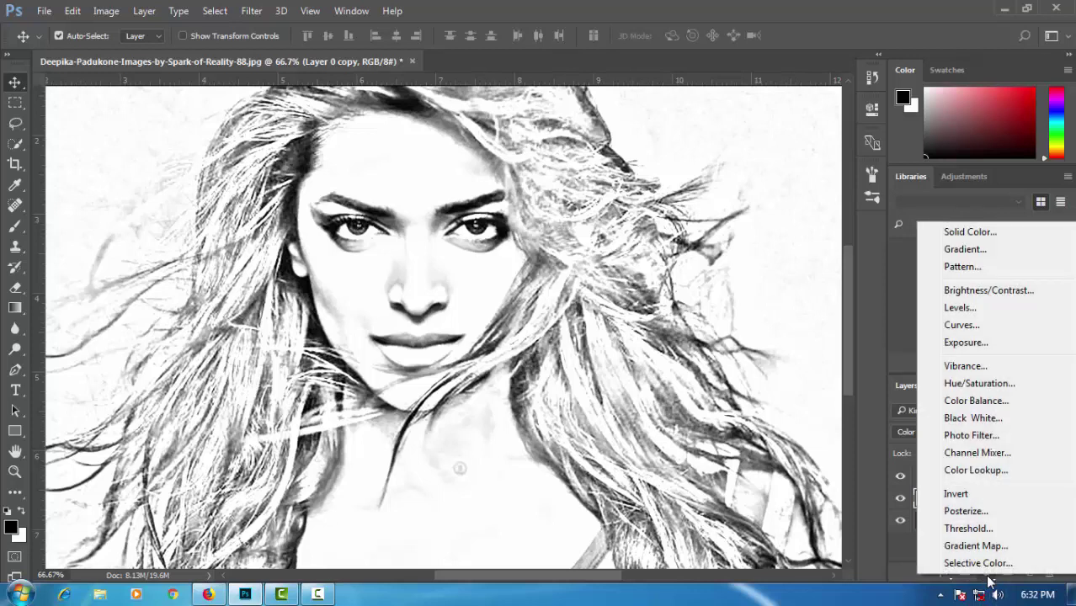
{"action": "left_click", "coordinate": [962, 308]}
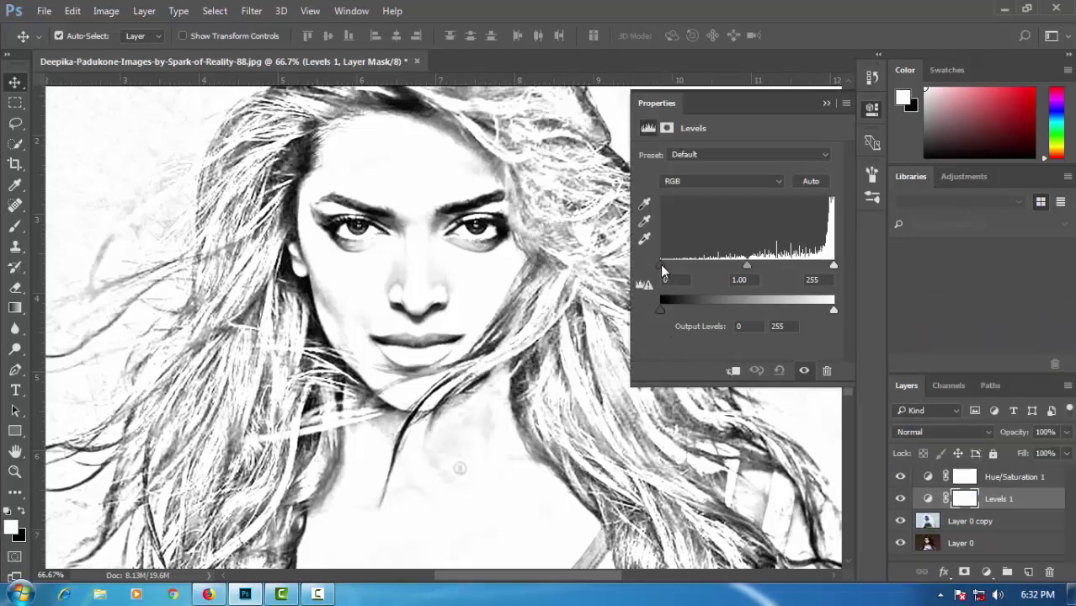
{"action": "mouse_move", "coordinate": [662, 266]}
{"action": "left_mouse_down"}
{"action": "mouse_move", "coordinate": [720, 268]}
{"action": "mouse_move", "coordinate": [704, 269]}
{"action": "left_mouse_up"}
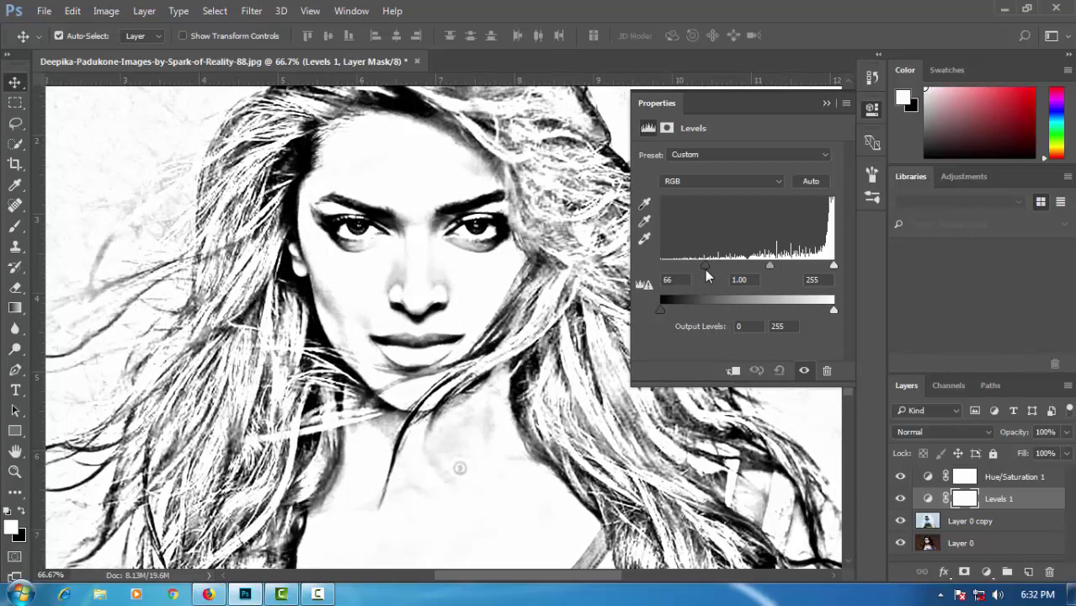
{"action": "left_click", "coordinate": [872, 109]}
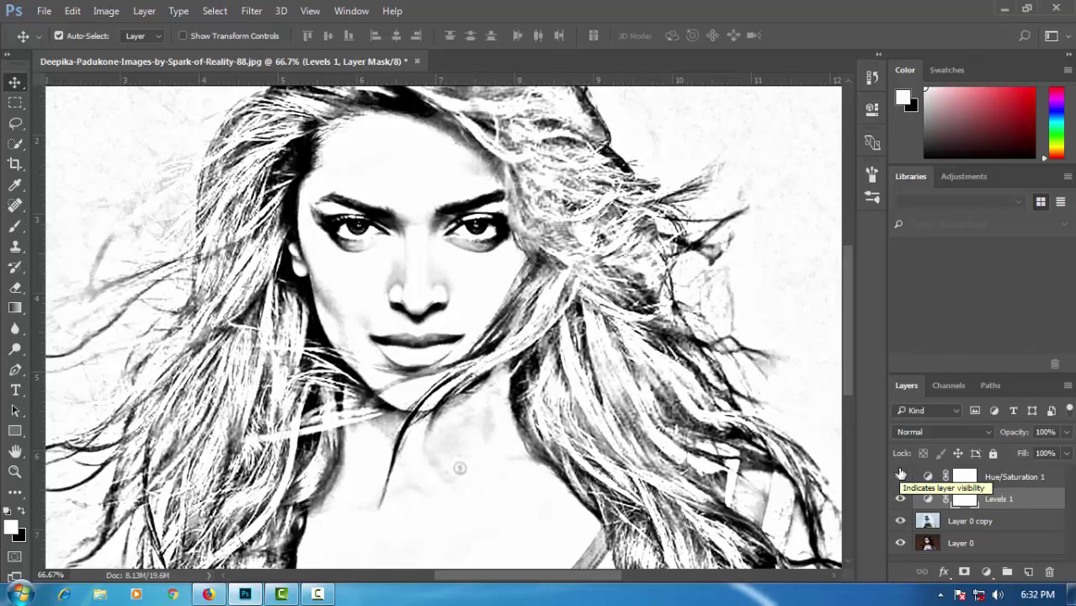
{"action": "key", "text": "ctrl+minus"}
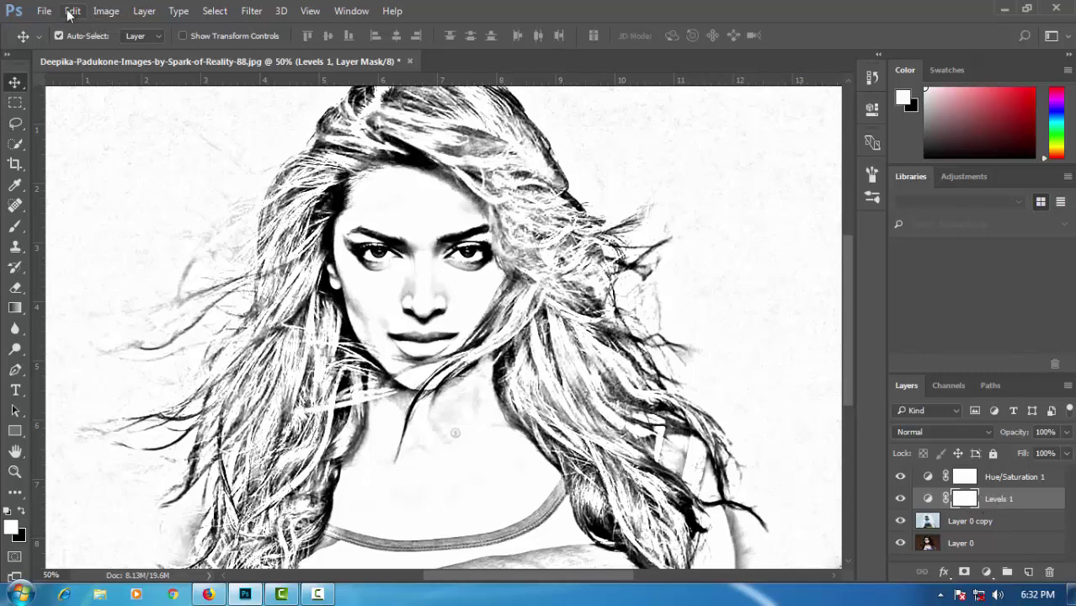
{"action": "left_click", "coordinate": [106, 12]}
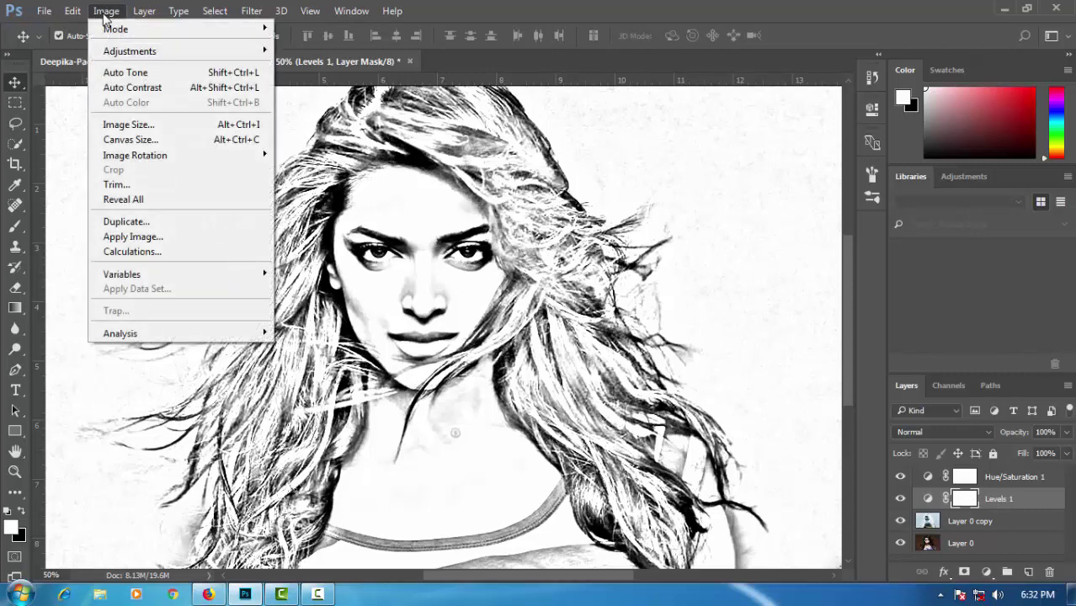
{"action": "mouse_move", "coordinate": [130, 51]}
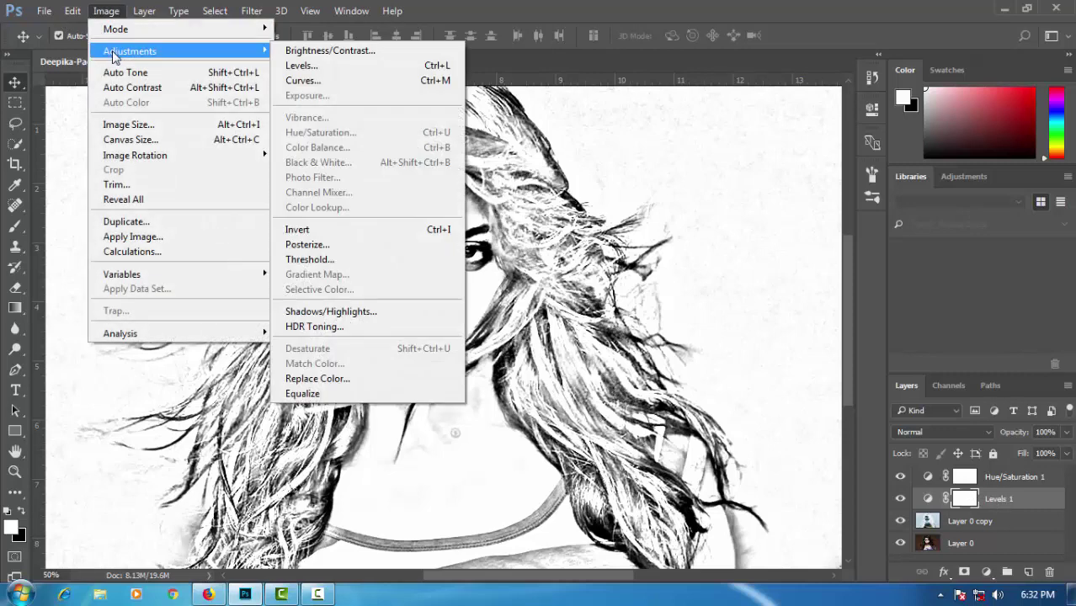
{"action": "left_click", "coordinate": [106, 11]}
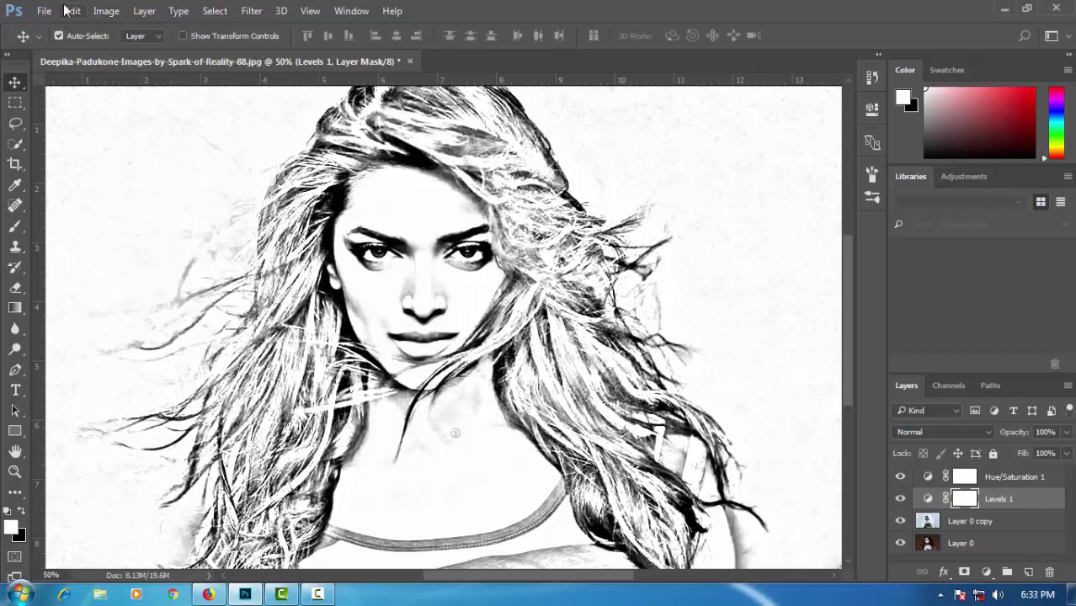
{"action": "left_click", "coordinate": [73, 10]}
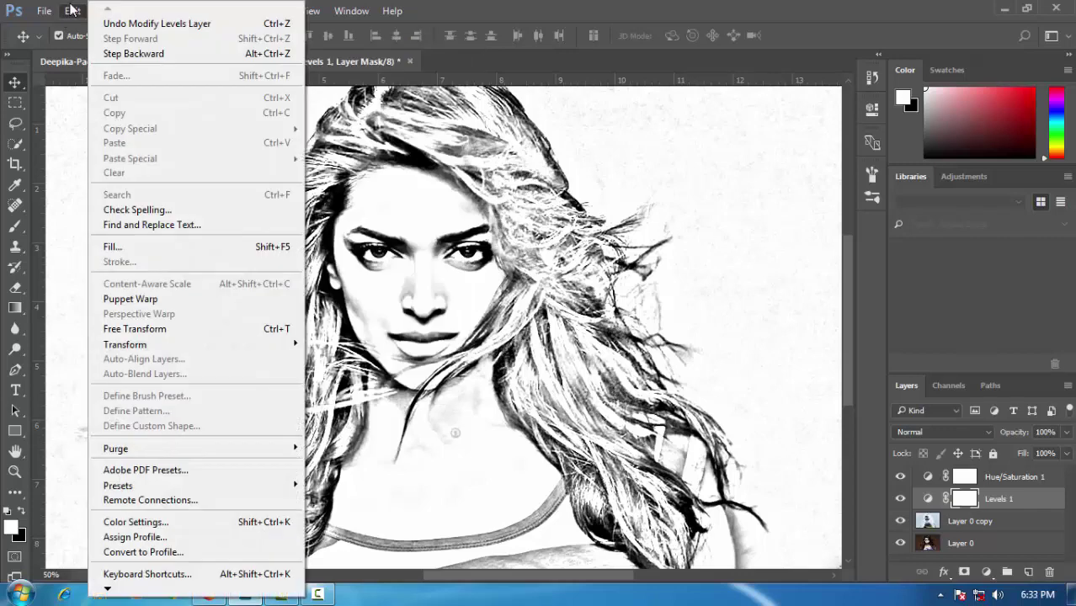
{"action": "left_click", "coordinate": [73, 11]}
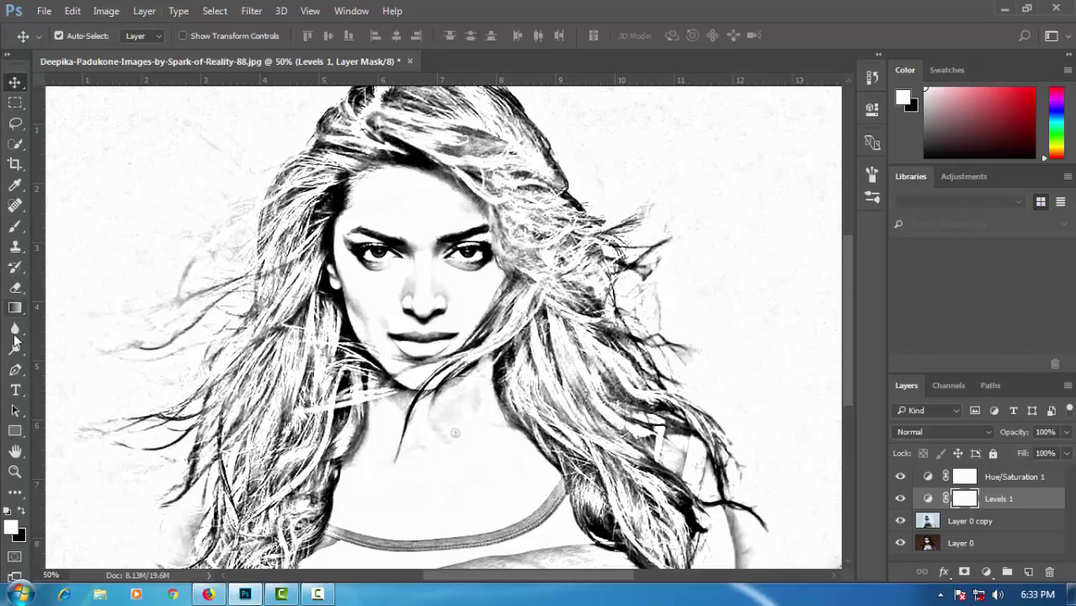
Set the Brush tool to 400 px size, very low hardness and 40% opacity.
{"action": "left_click", "coordinate": [15, 227]}
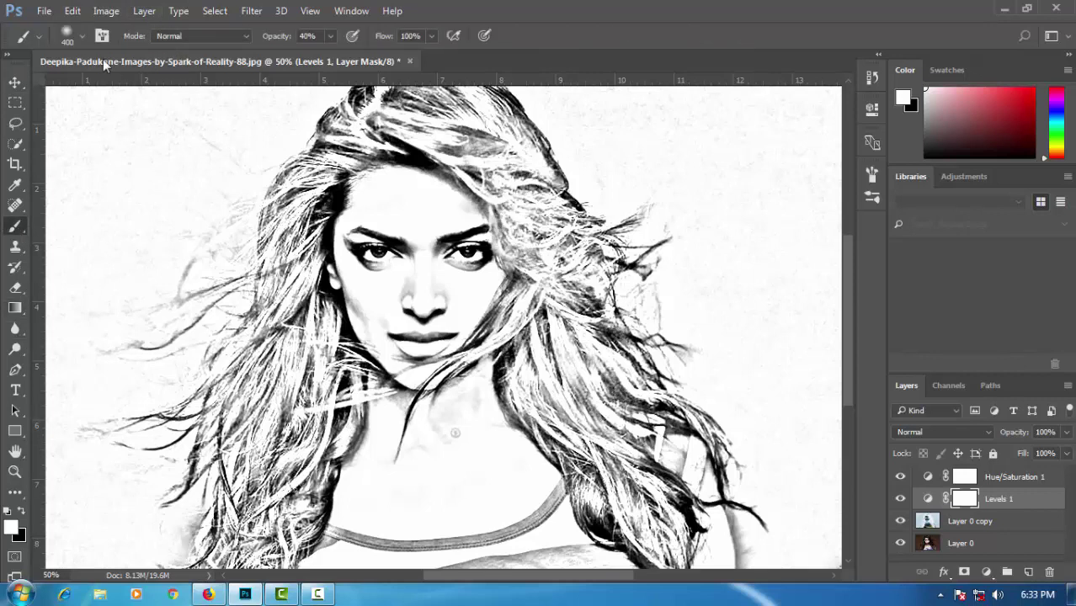
{"action": "left_click", "coordinate": [80, 37]}
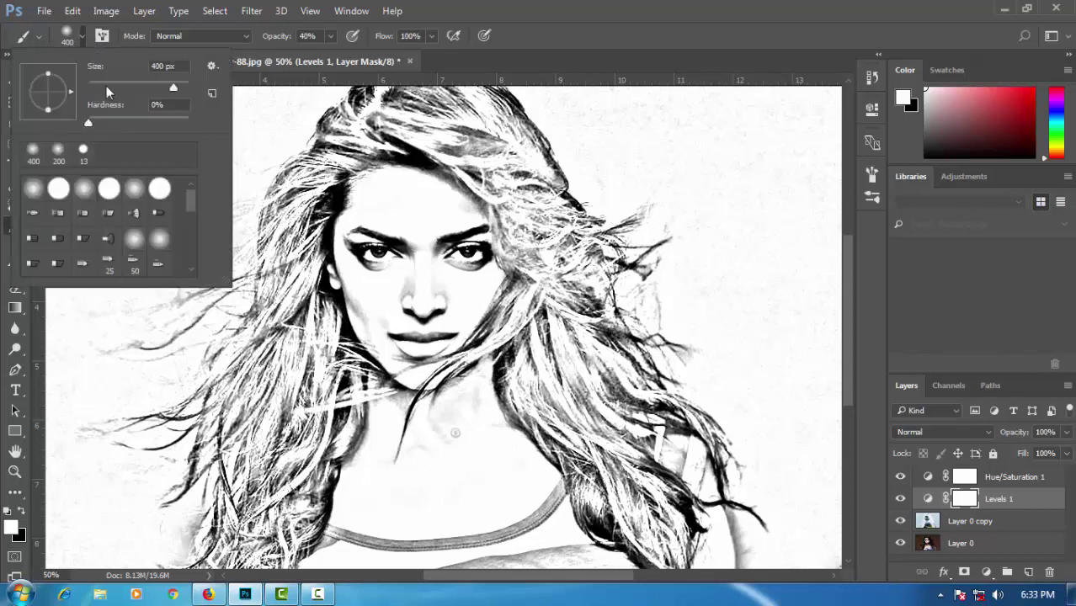
{"action": "left_click_drag", "start_coordinate": [183, 66], "coordinate": [113, 76]}
{"action": "type", "text": "400"}
{"action": "left_click", "coordinate": [89, 124]}
{"action": "left_click", "coordinate": [308, 35]}
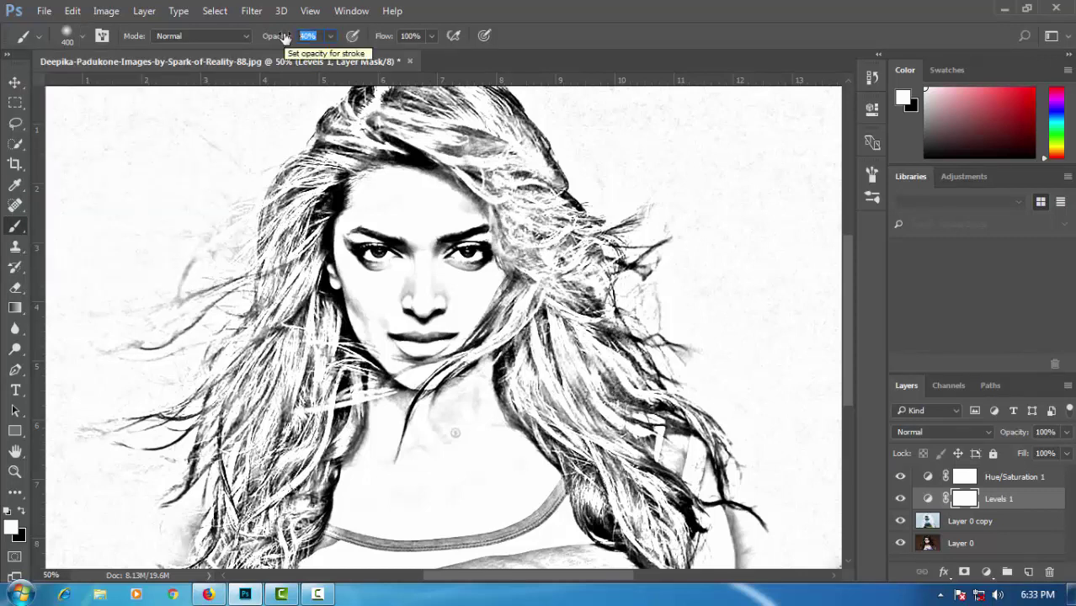
{"action": "type", "text": "40"}
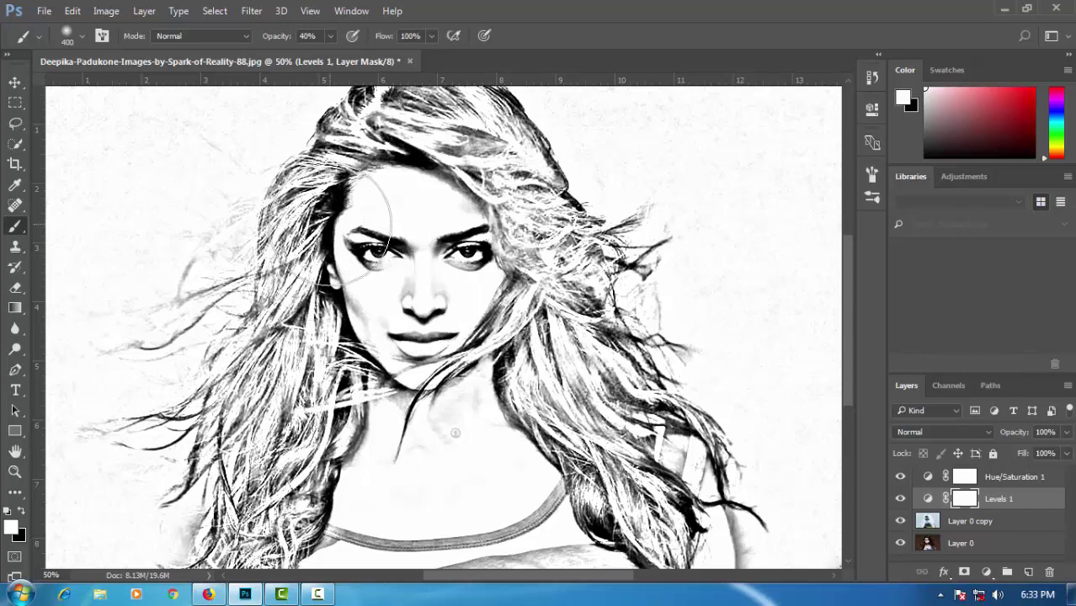
{"action": "left_click", "coordinate": [411, 163]}
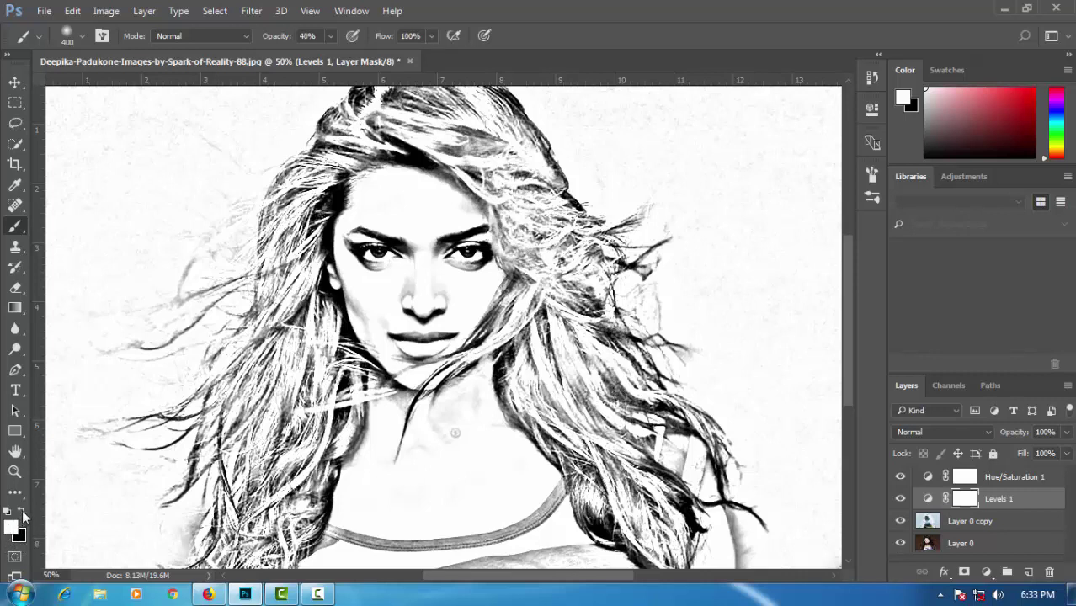
Paint black on the Levels 1 mask over the forehead, face and surrounding hair.
{"action": "left_click", "coordinate": [24, 516]}
{"action": "mouse_move", "coordinate": [387, 158]}
{"action": "left_mouse_down"}
{"action": "mouse_move", "coordinate": [408, 168]}
{"action": "mouse_move", "coordinate": [362, 192]}
{"action": "mouse_move", "coordinate": [350, 236]}
{"action": "mouse_move", "coordinate": [353, 431]}
{"action": "mouse_move", "coordinate": [319, 505]}
{"action": "mouse_move", "coordinate": [286, 526]}
{"action": "left_mouse_up"}
{"action": "mouse_move", "coordinate": [547, 517]}
{"action": "left_mouse_down"}
{"action": "mouse_move", "coordinate": [619, 524]}
{"action": "mouse_move", "coordinate": [589, 543]}
{"action": "mouse_move", "coordinate": [637, 551]}
{"action": "mouse_move", "coordinate": [673, 523]}
{"action": "mouse_move", "coordinate": [715, 514]}
{"action": "mouse_move", "coordinate": [572, 384]}
{"action": "mouse_move", "coordinate": [543, 379]}
{"action": "mouse_move", "coordinate": [509, 261]}
{"action": "mouse_move", "coordinate": [385, 235]}
{"action": "left_mouse_up"}
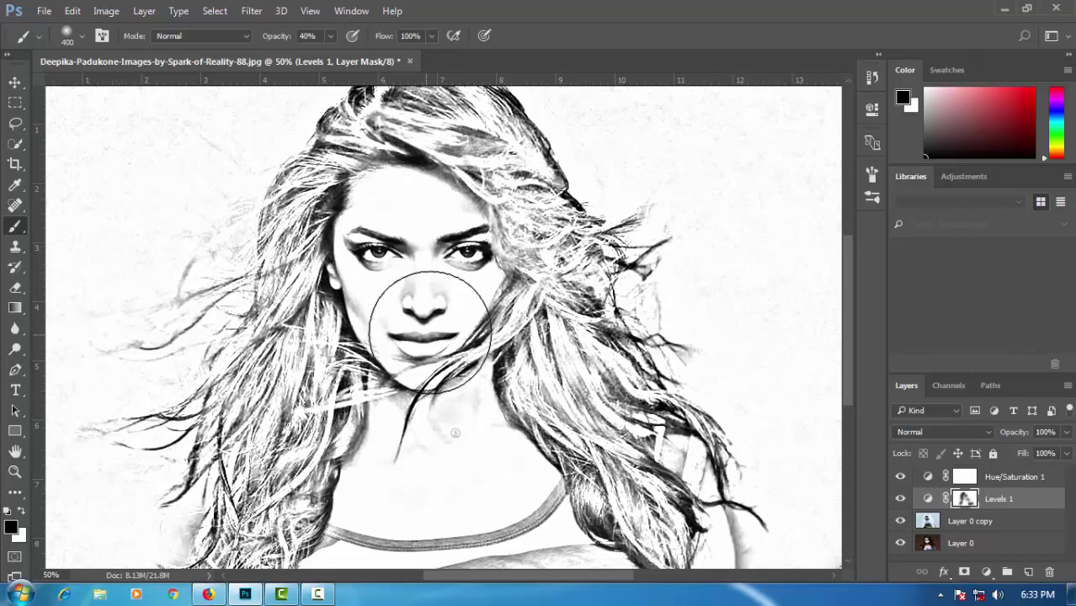
{"action": "mouse_move", "coordinate": [429, 331]}
{"action": "left_mouse_down"}
{"action": "mouse_move", "coordinate": [505, 194]}
{"action": "mouse_move", "coordinate": [392, 190]}
{"action": "mouse_move", "coordinate": [497, 134]}
{"action": "mouse_move", "coordinate": [628, 229]}
{"action": "mouse_move", "coordinate": [644, 264]}
{"action": "mouse_move", "coordinate": [648, 372]}
{"action": "mouse_move", "coordinate": [683, 473]}
{"action": "mouse_move", "coordinate": [640, 505]}
{"action": "mouse_move", "coordinate": [526, 332]}
{"action": "mouse_move", "coordinate": [371, 143]}
{"action": "mouse_move", "coordinate": [396, 108]}
{"action": "mouse_move", "coordinate": [240, 349]}
{"action": "mouse_move", "coordinate": [206, 527]}
{"action": "left_mouse_up"}
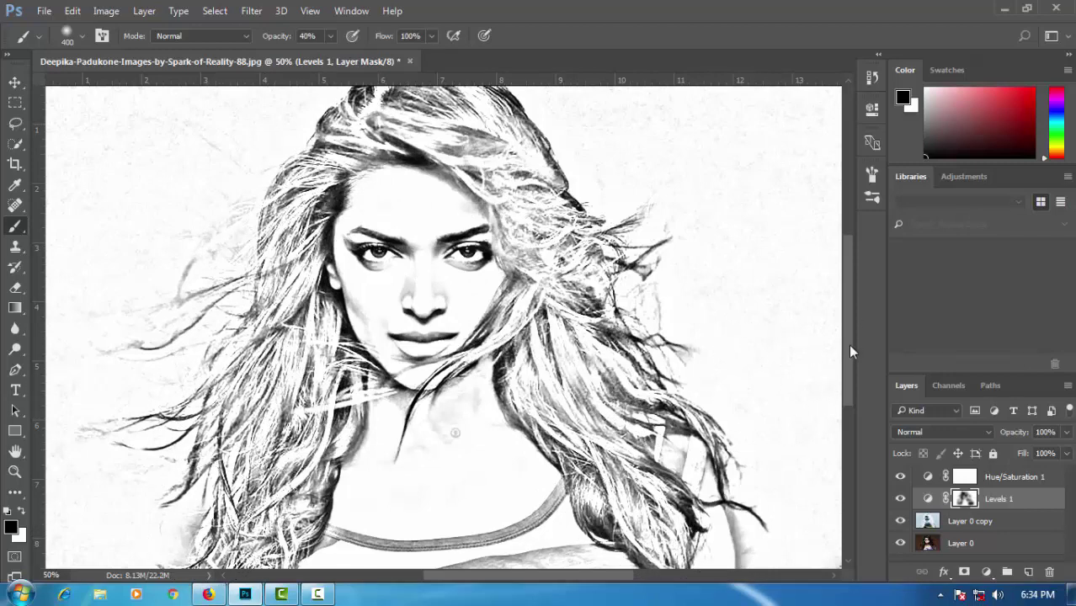
Zoom the canvas out to 33.3% to view the whole pencil-sketch portrait.
{"action": "scroll", "coordinate": [846, 336], "scroll_direction": "down", "scroll_amount": 1}
{"action": "scroll", "coordinate": [846, 341], "scroll_direction": "down", "scroll_amount": 3}
{"action": "scroll", "coordinate": [836, 337], "scroll_direction": "up", "scroll_amount": 2}
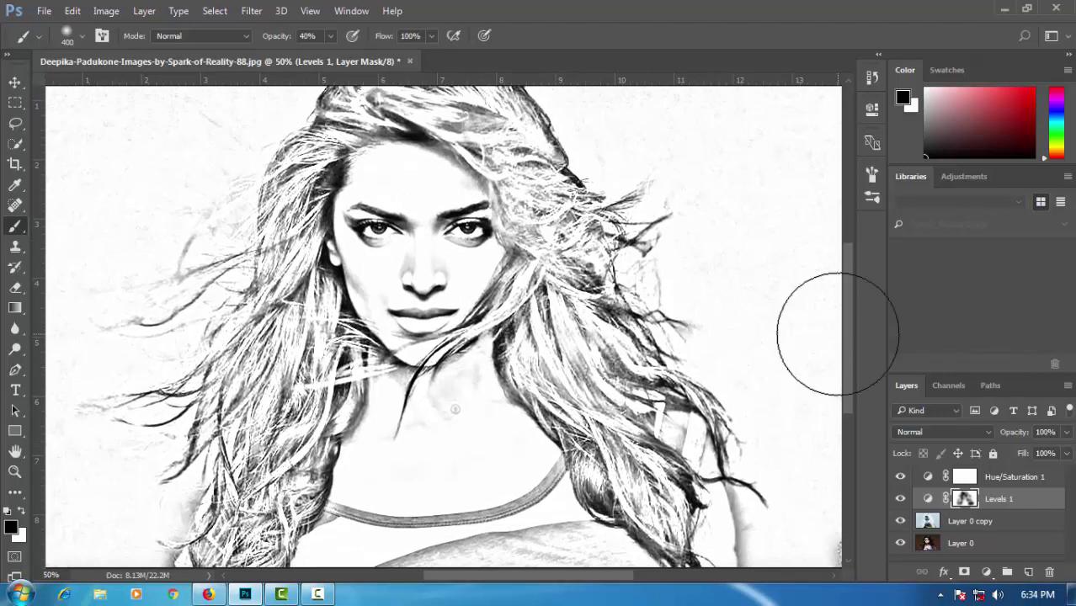
{"action": "scroll", "coordinate": [838, 333], "scroll_direction": "down", "scroll_amount": 1}
{"action": "scroll", "coordinate": [837, 333], "scroll_direction": "up", "scroll_amount": 1}
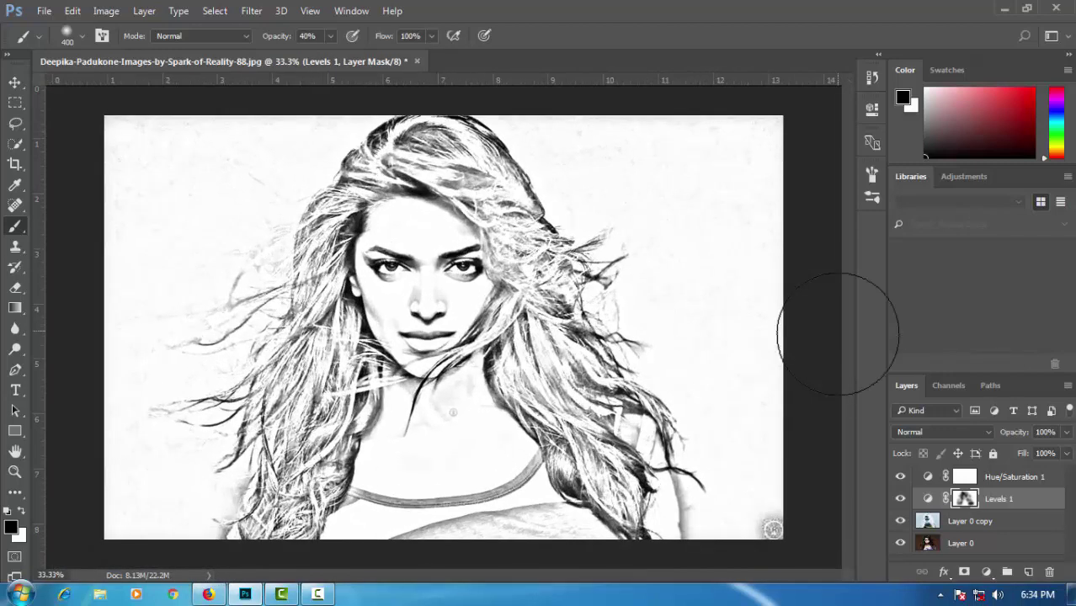
{"action": "scroll", "coordinate": [838, 332], "scroll_direction": "down", "scroll_amount": 1}
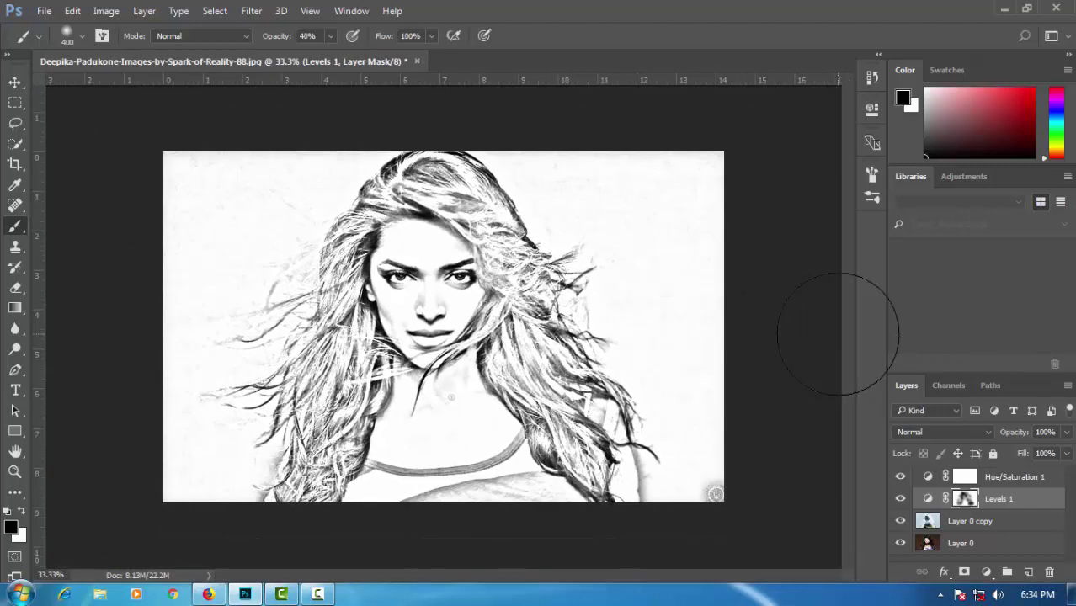